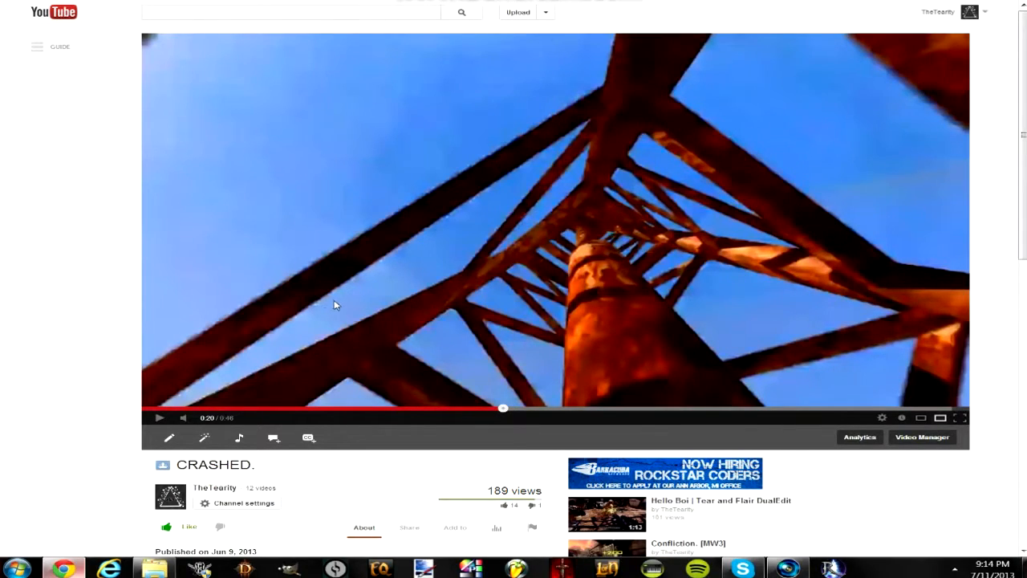
Preview the finished pink-gun result, then return to the project start.
click(262, 382)
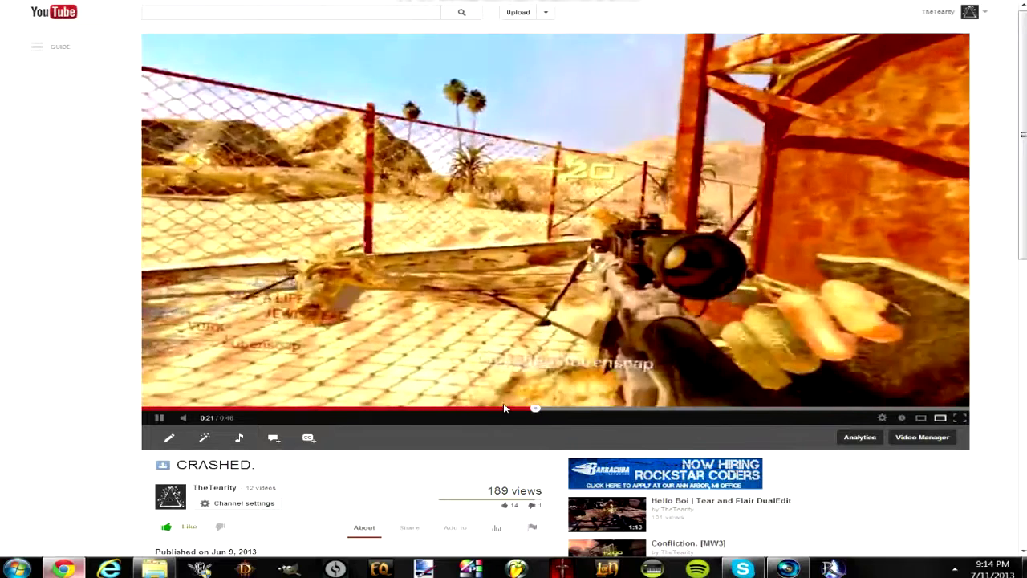
click(491, 408)
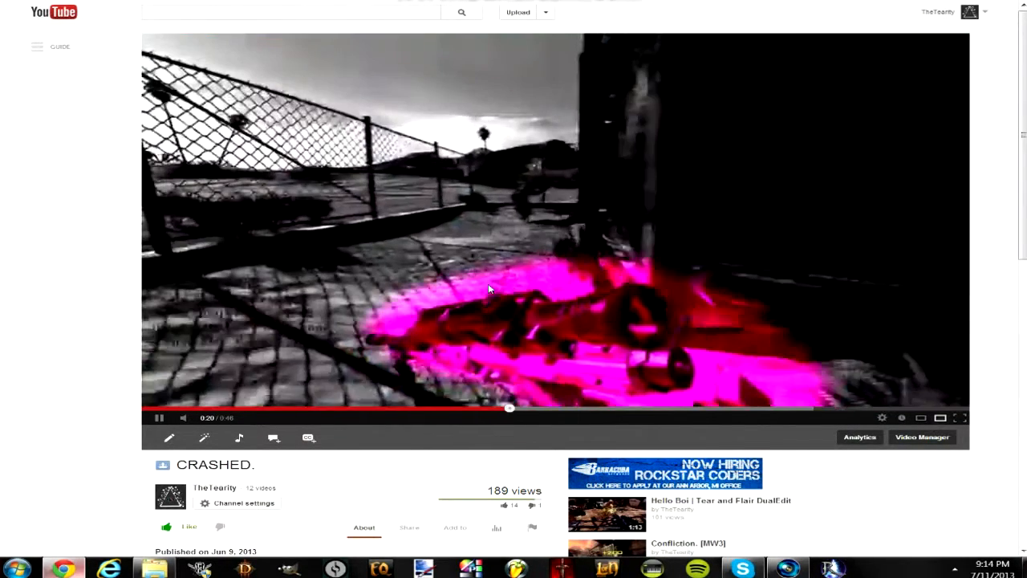
click(489, 289)
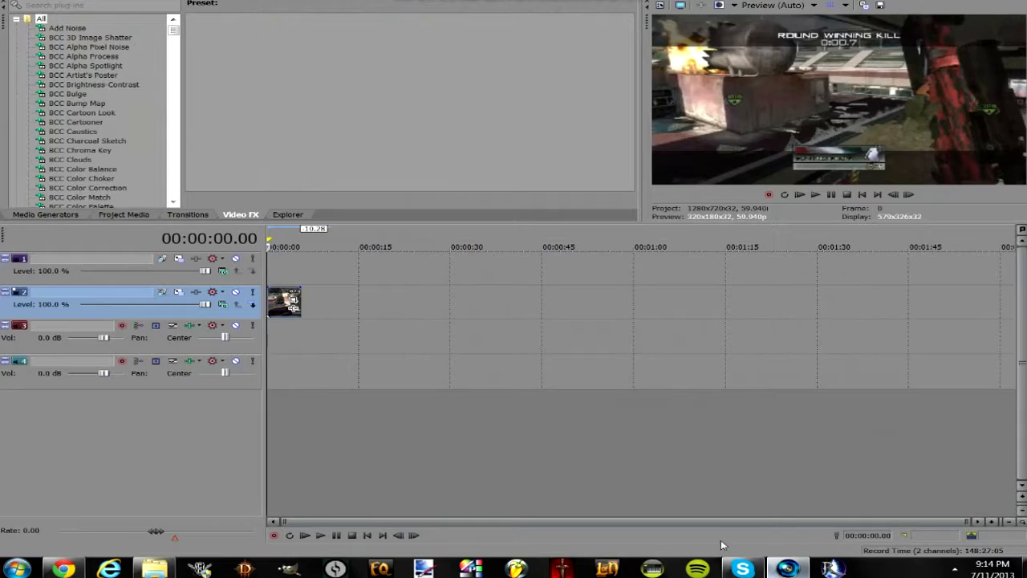
key(ctrl+Home)
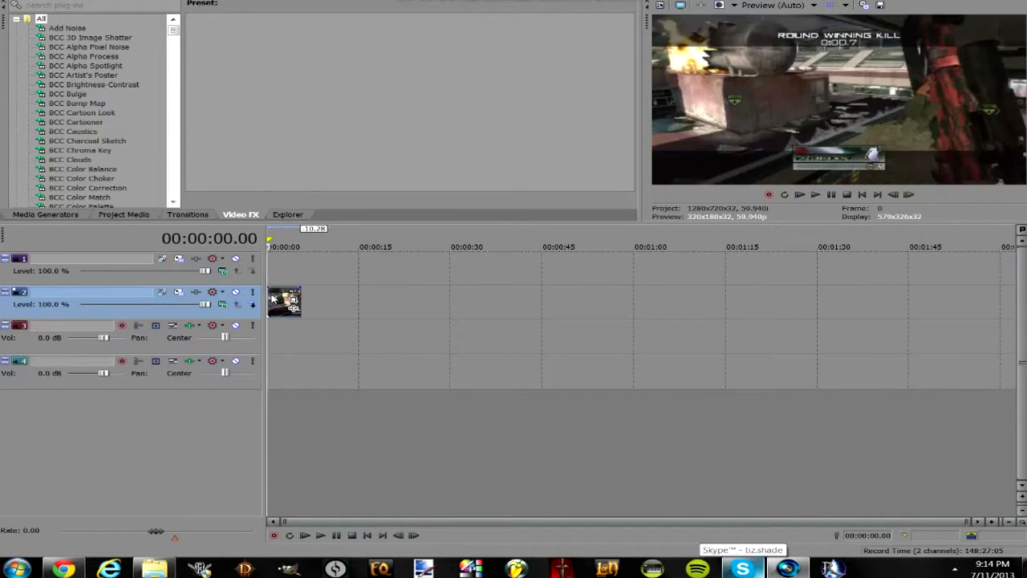
Copy the gameplay clip and paste a duplicate onto the track above it.
right_click(273, 298)
click(309, 327)
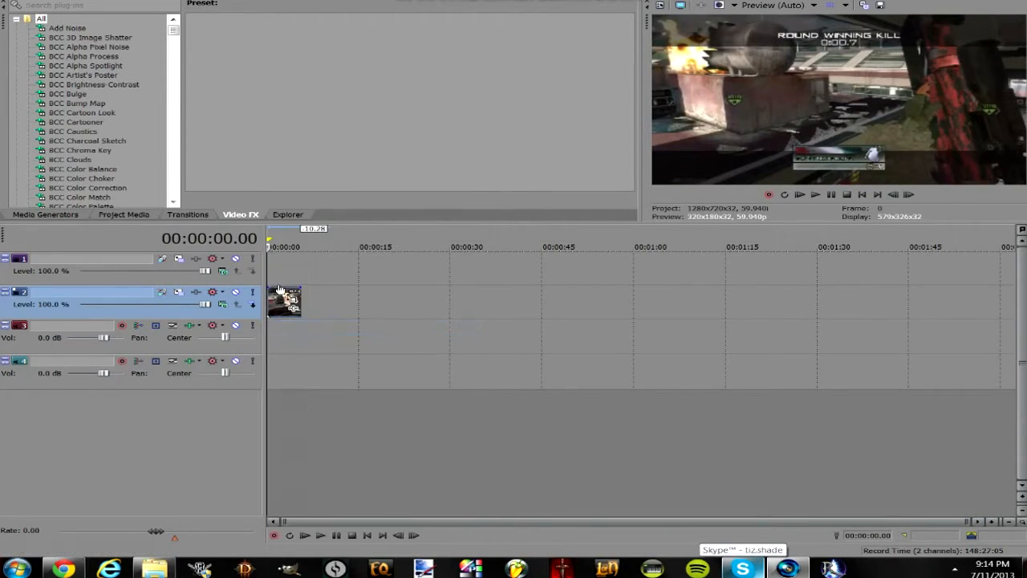
right_click(279, 285)
click(303, 292)
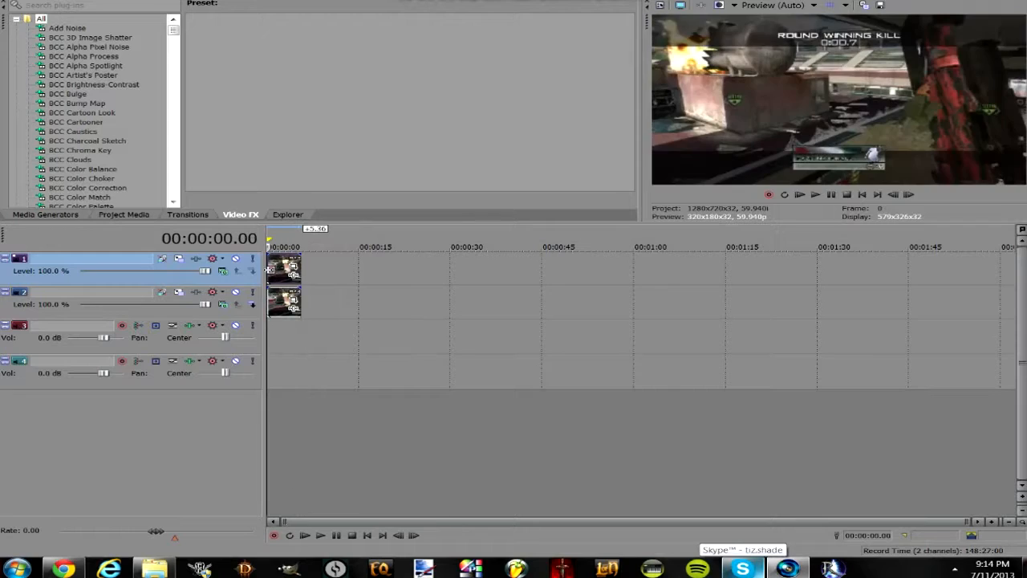
Play the stacked clips to check them and bring up the top clip's Pan/Crop settings.
key(space)
click(280, 303)
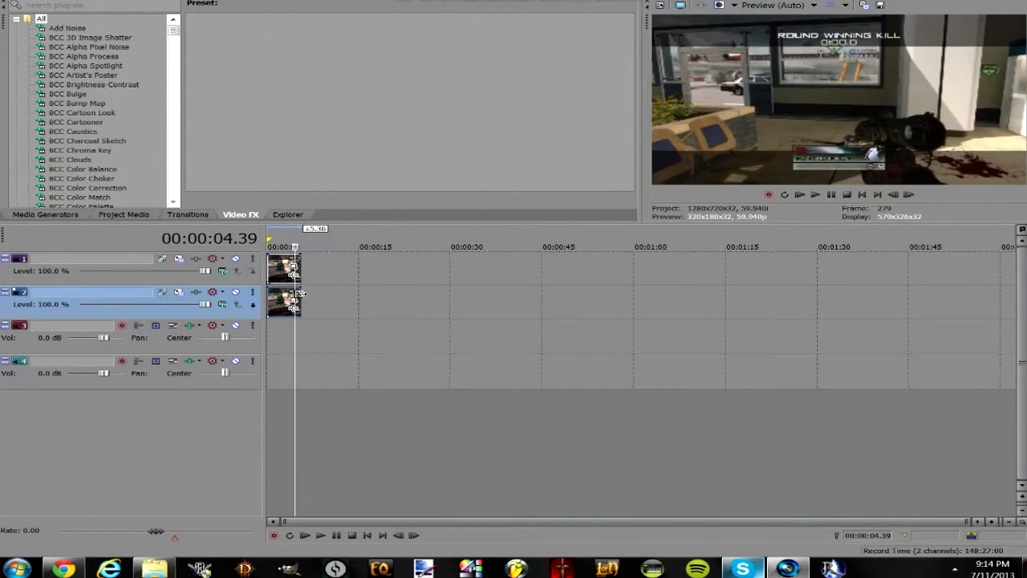
key(space)
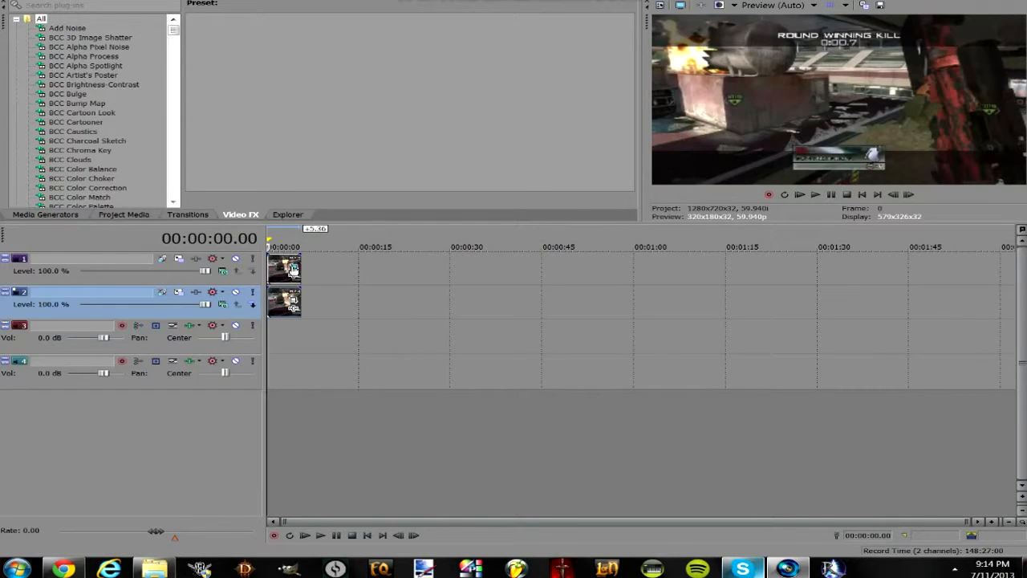
click(294, 269)
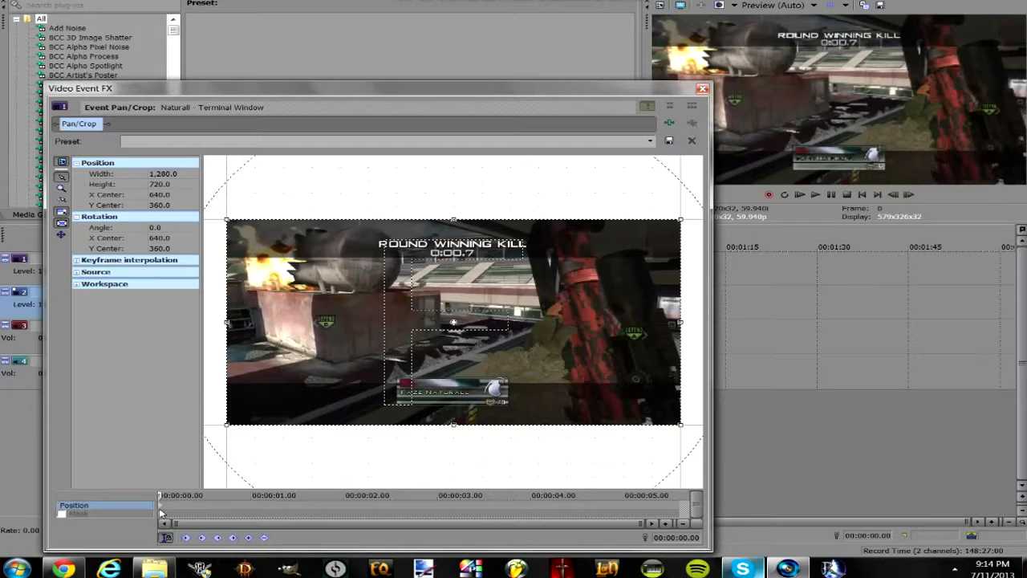
Trace a closed mask outline around the gun on the right of the frame.
click(162, 514)
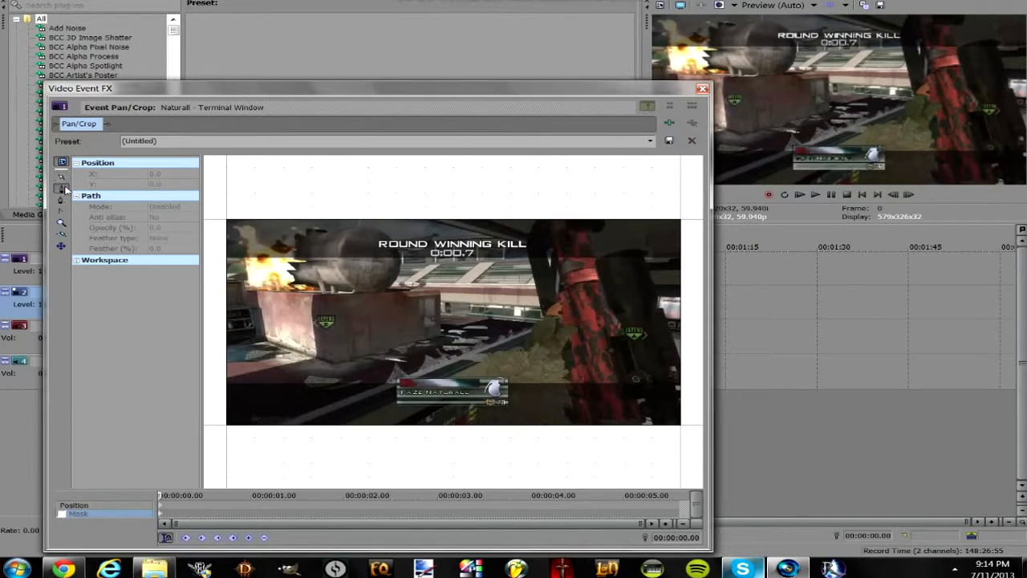
click(573, 438)
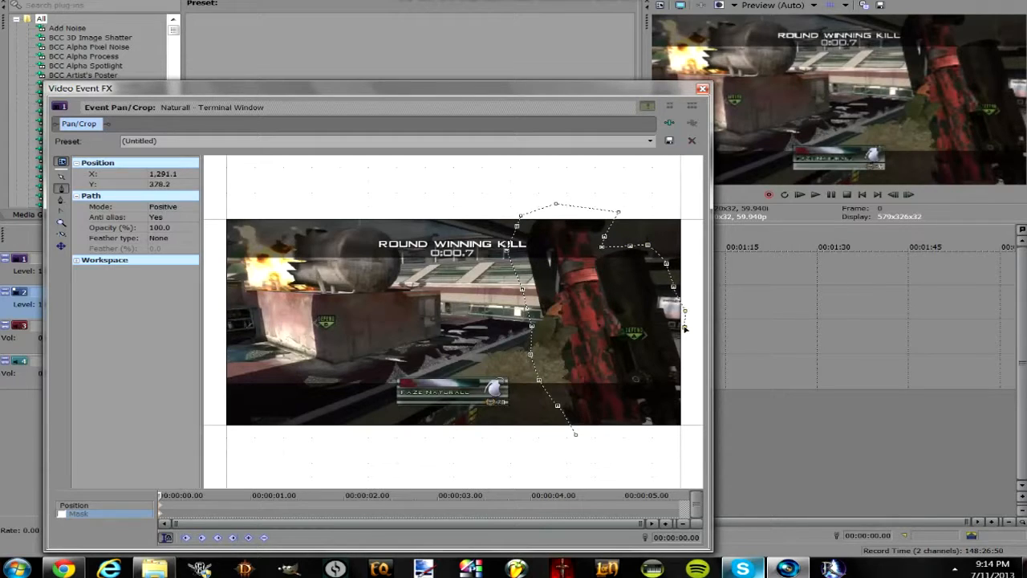
click(575, 437)
Feather the mask edge on both sides at 7%.
click(161, 238)
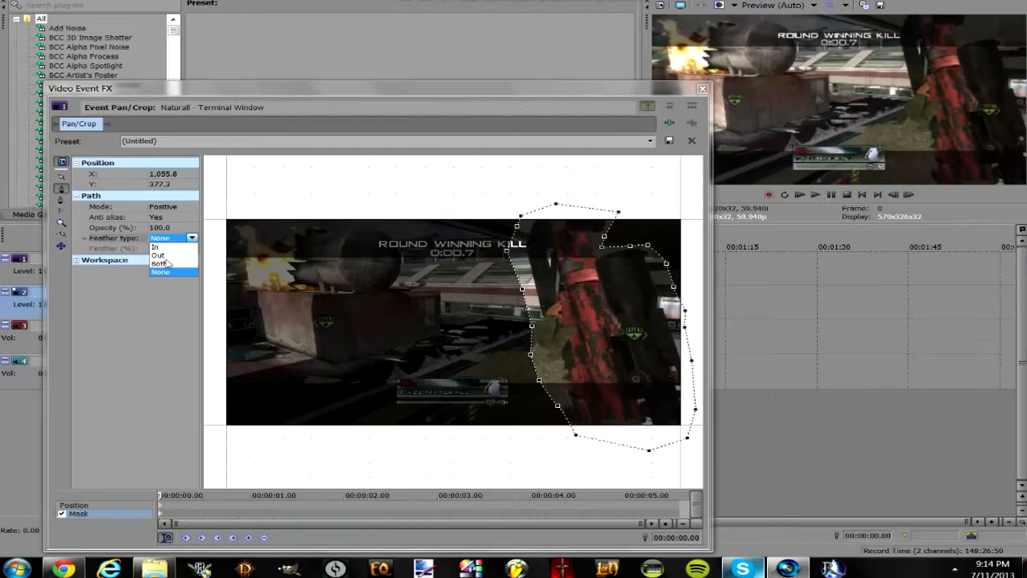
click(164, 268)
click(160, 248)
text(7)
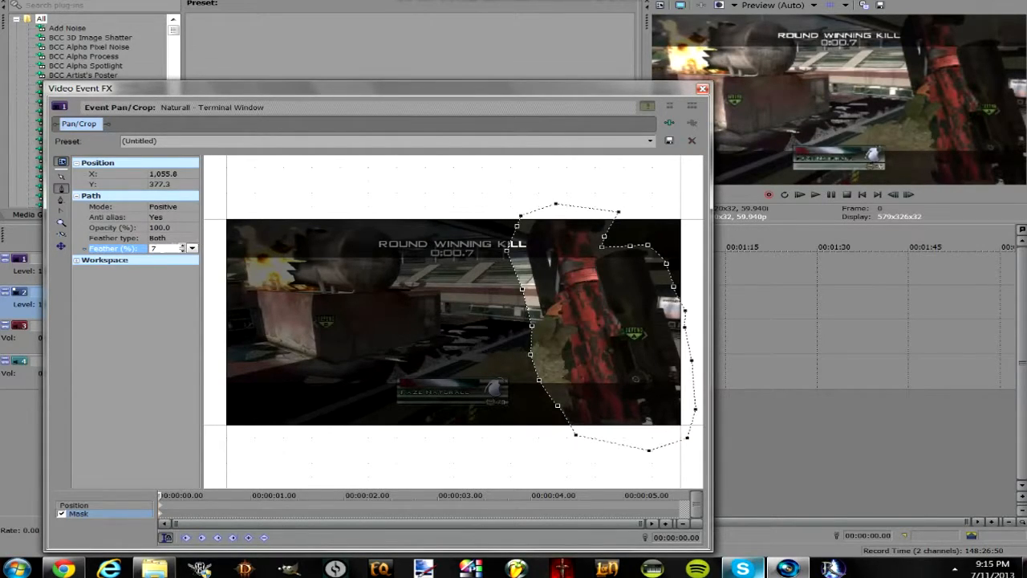
key(Return)
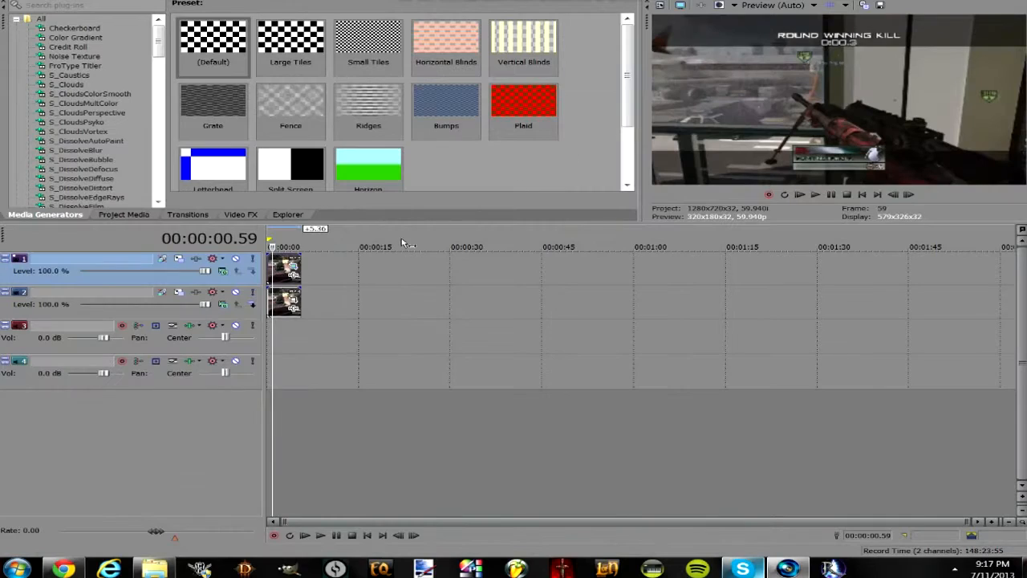
scroll(382, 261, up, 3)
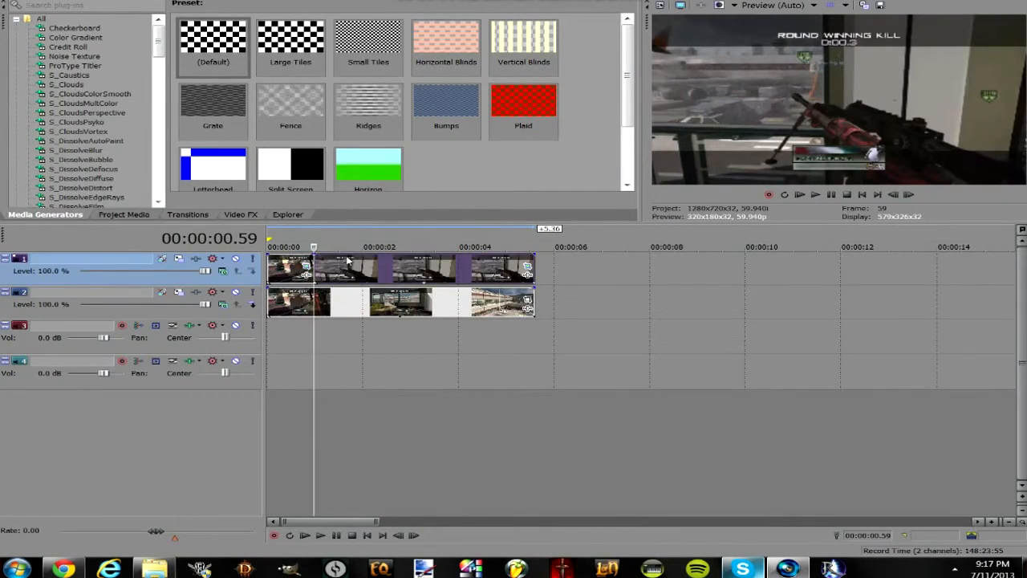
Trim the upper clip to end at the playhead and play from the beginning.
drag(532, 269, 313, 269)
click(268, 266)
key(space)
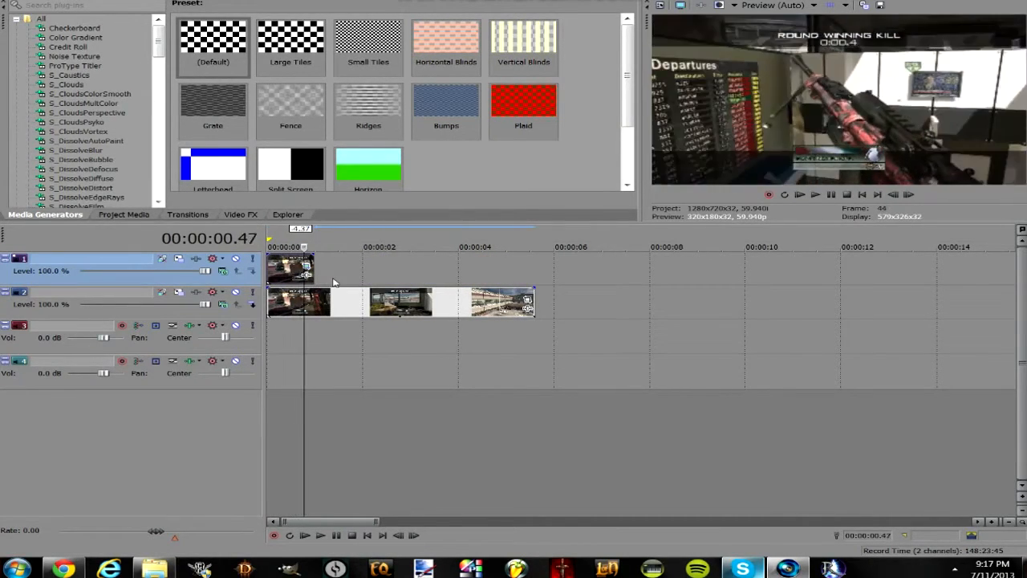
Split the lower clip at the playhead and delete its remainder so both clips match.
click(319, 297)
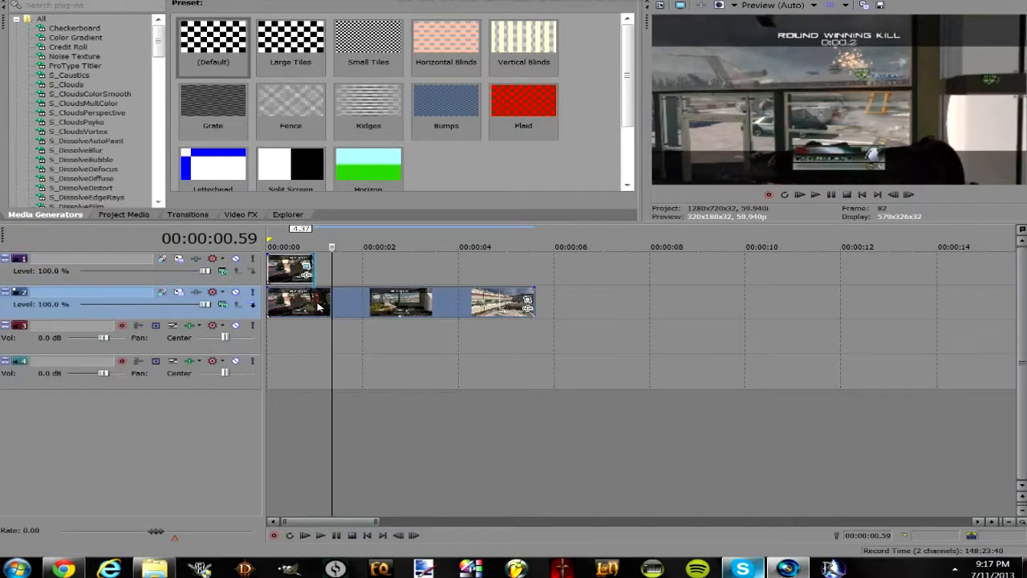
key(s)
key(Delete)
Play back the trimmed clips, reset the playhead and show the Video FX list.
click(305, 535)
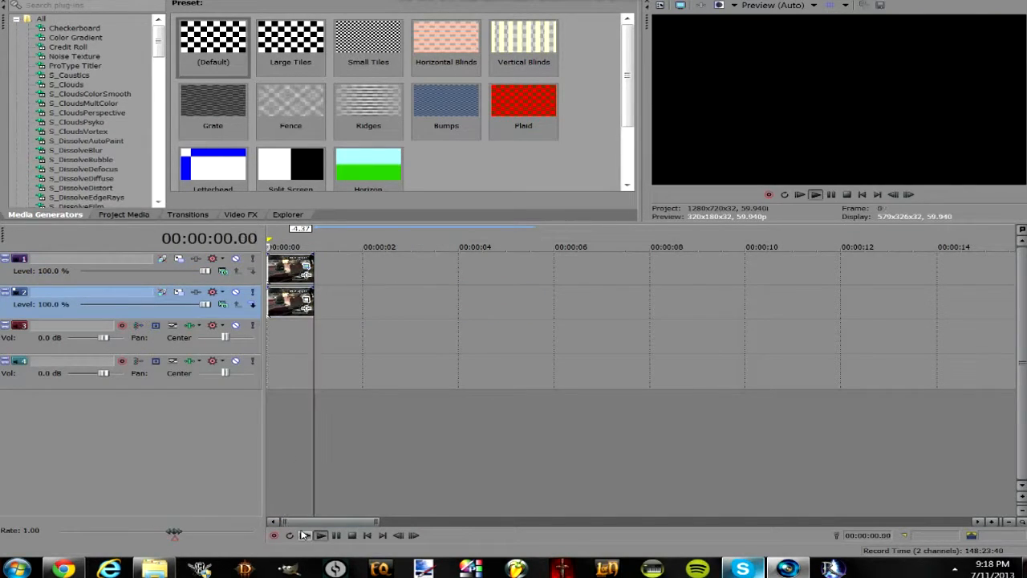
click(355, 535)
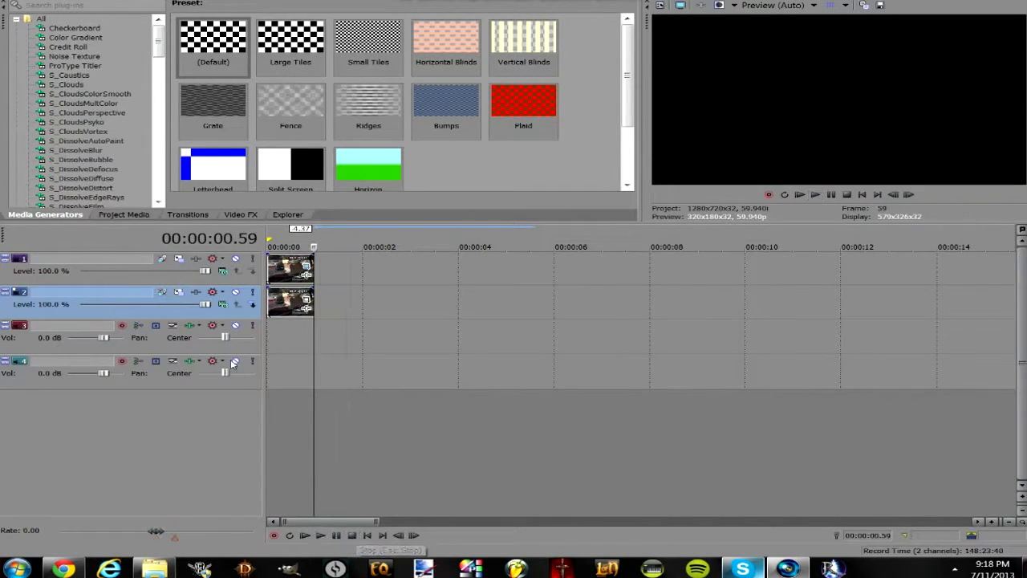
click(278, 269)
click(227, 216)
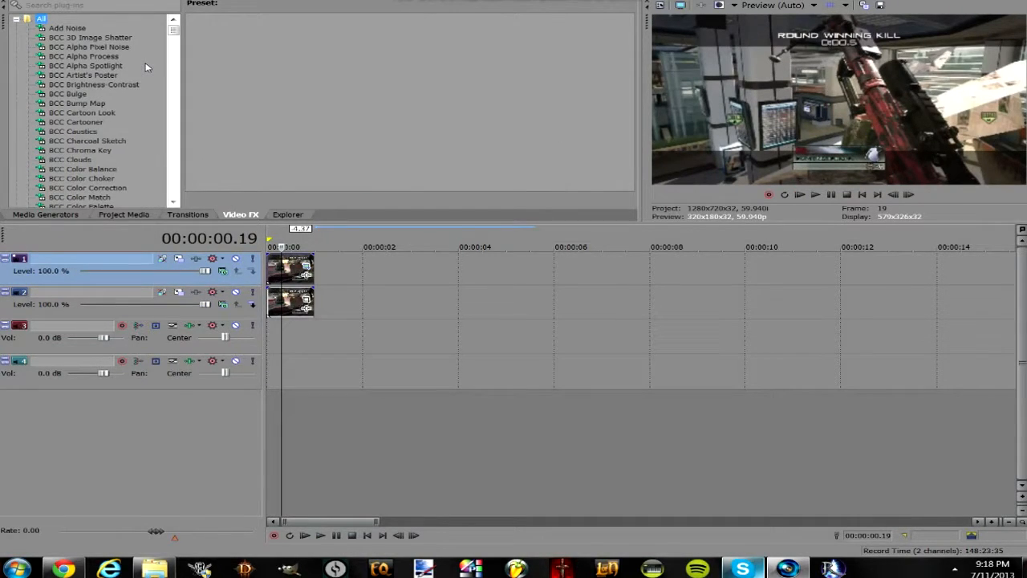
drag(170, 34, 152, 41)
scroll(100, 36, down, 5)
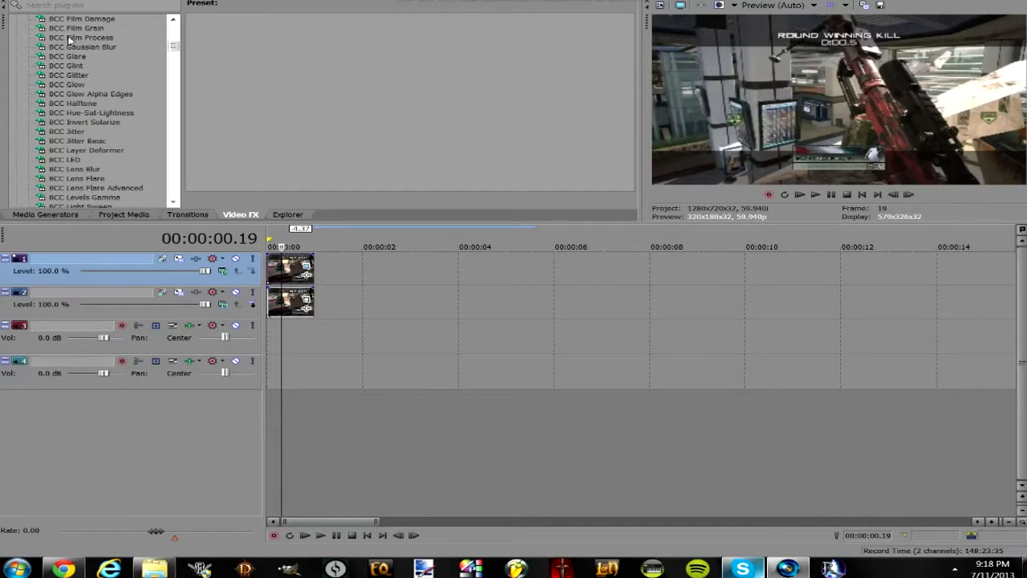
scroll(95, 37, down, 5)
scroll(88, 39, down, 5)
scroll(82, 40, down, 5)
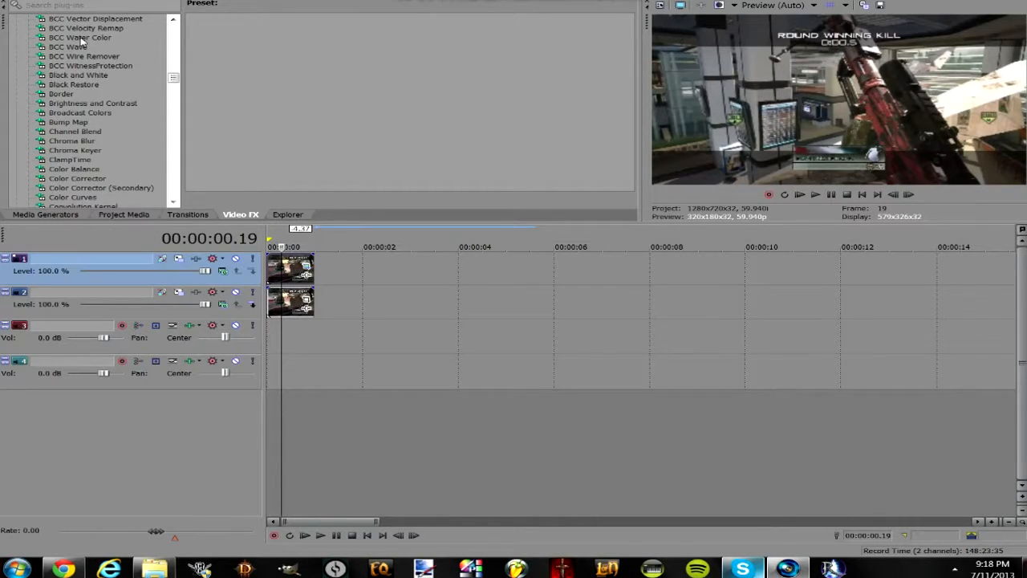
scroll(80, 39, up, 3)
scroll(80, 39, down, 6)
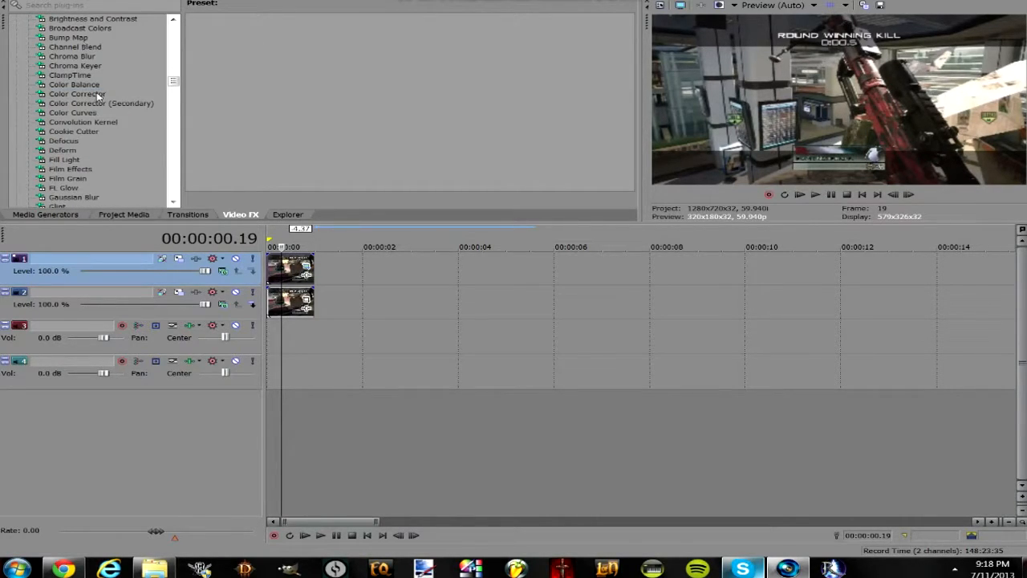
drag(175, 81, 174, 179)
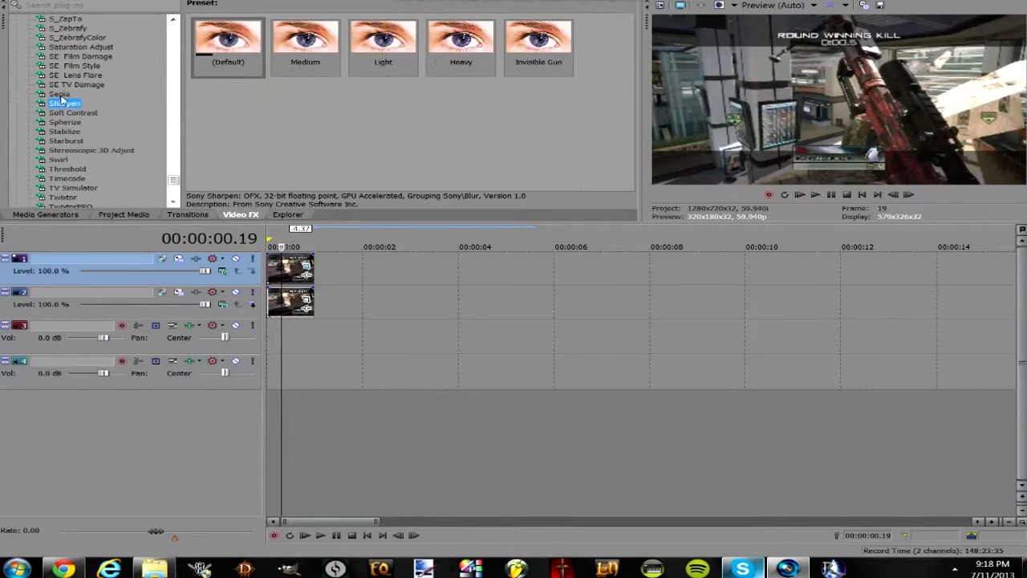
Drag the Sepia effect's Black preset onto the clip to turn it grey-toned.
click(57, 94)
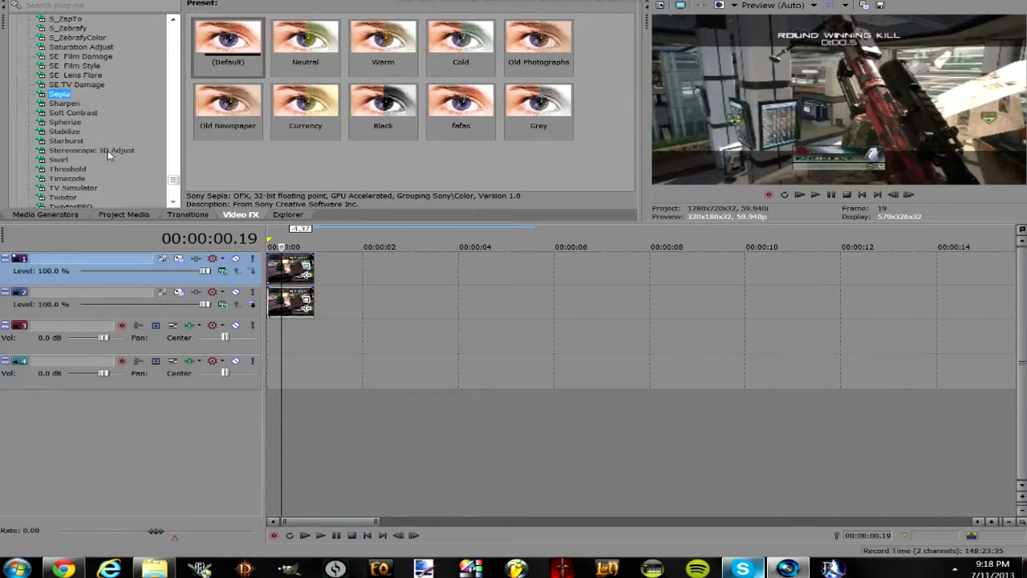
drag(382, 108, 382, 113)
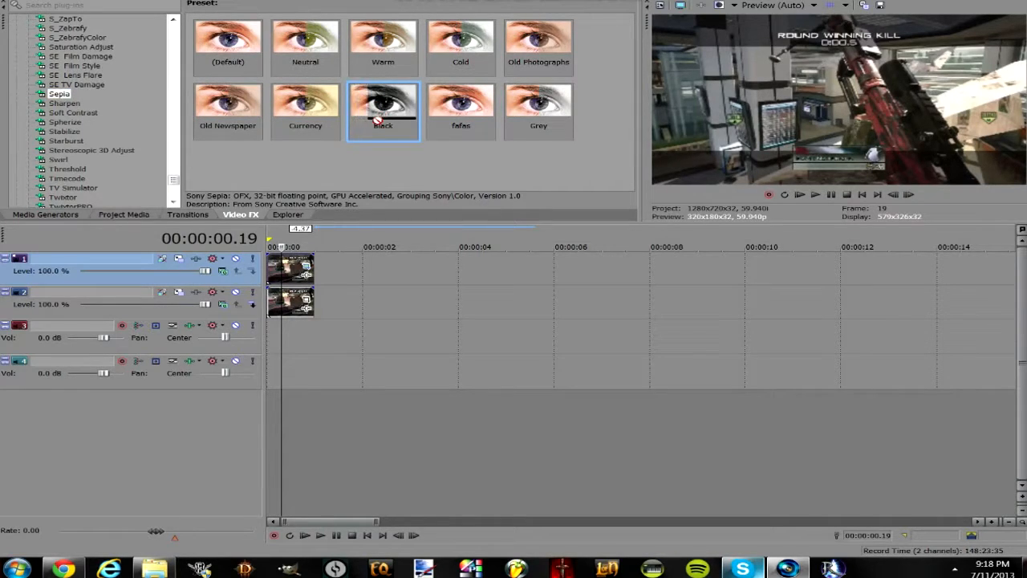
drag(305, 273, 305, 275)
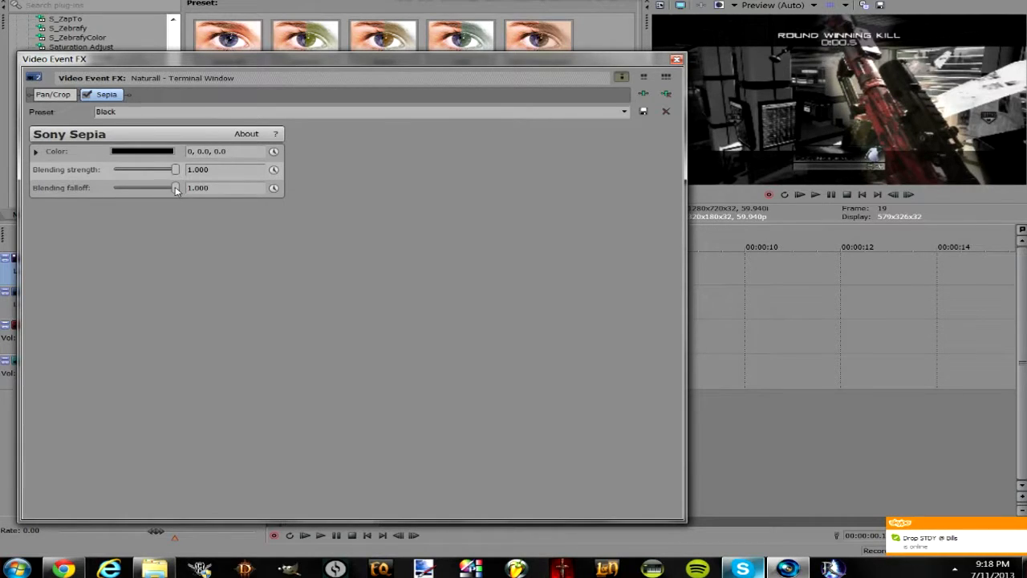
Inspect the sepia tint colour, close the effect window and play the clip to check the look.
click(162, 153)
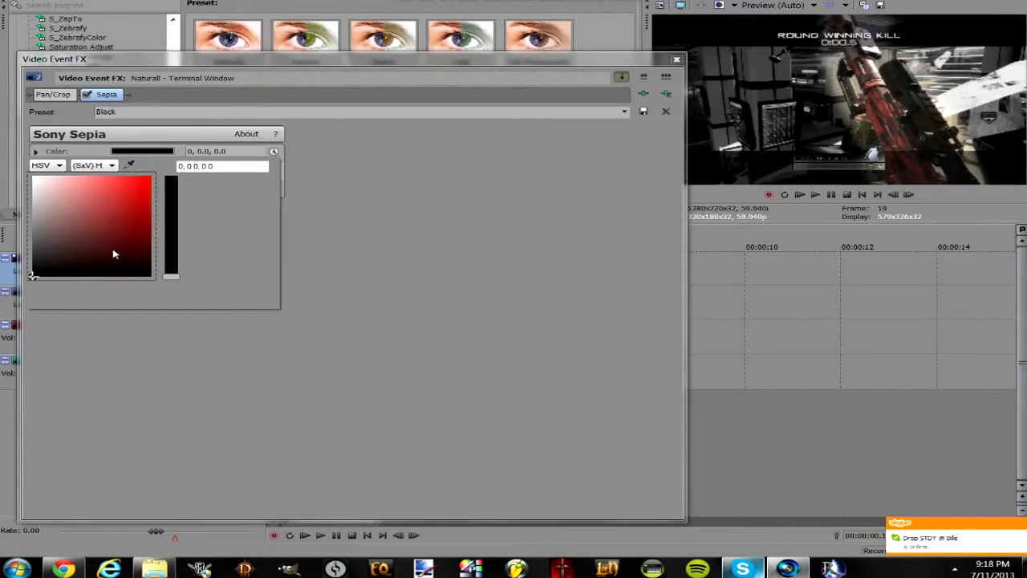
click(434, 246)
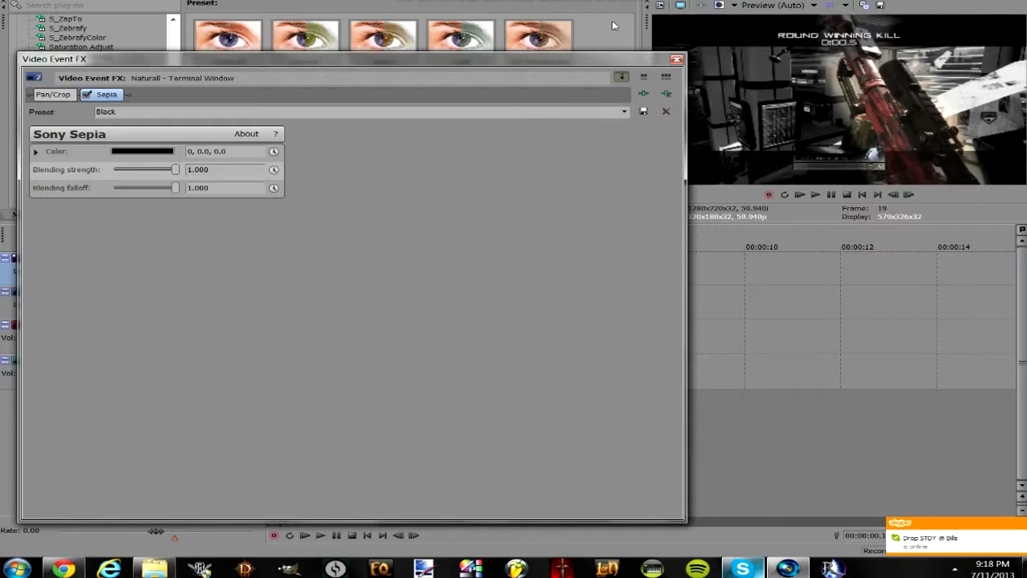
click(677, 61)
key(space)
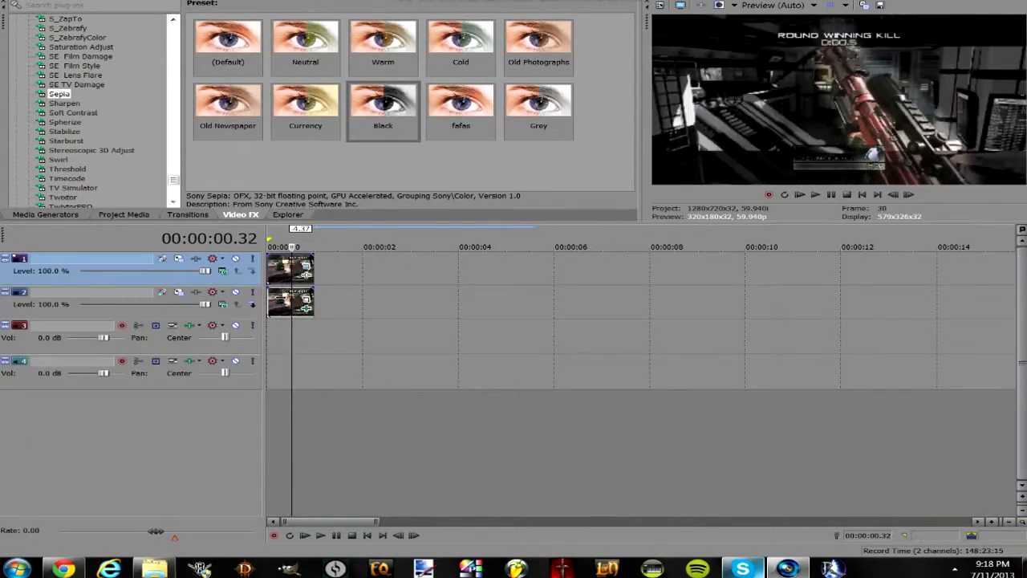
click(272, 265)
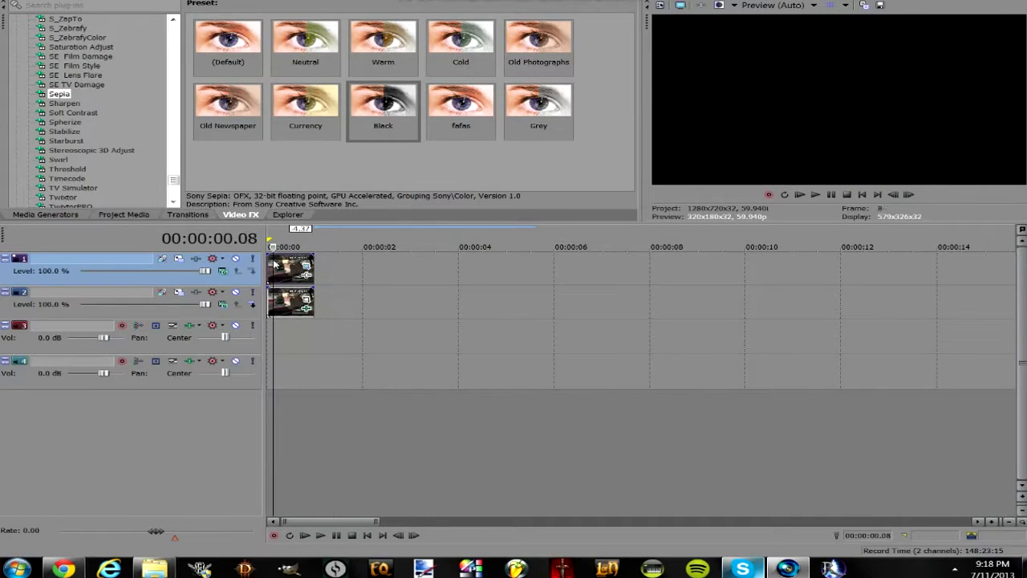
scroll(112, 90, up, 3)
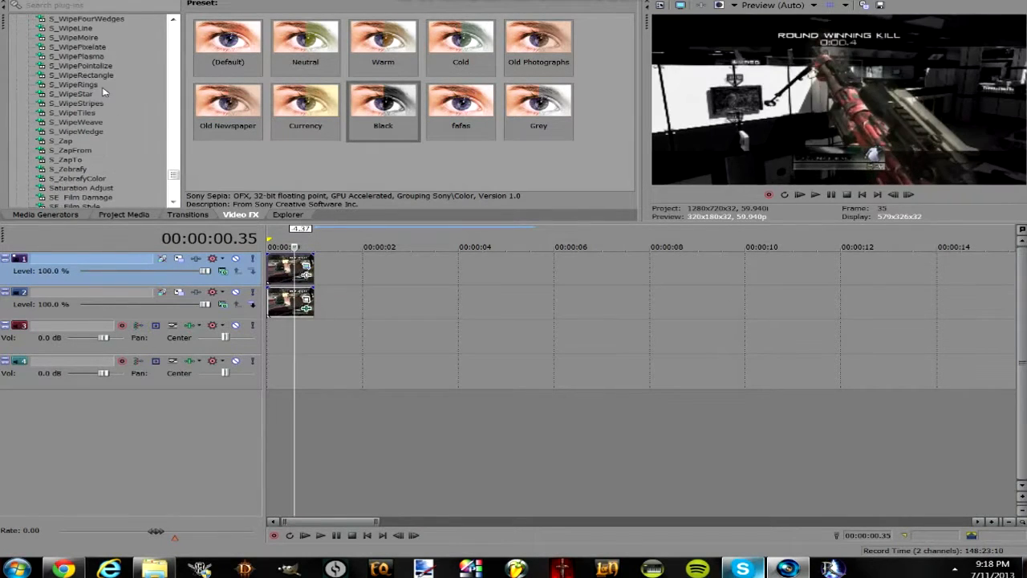
scroll(112, 90, up, 3)
scroll(112, 90, up, 5)
scroll(105, 81, up, 5)
scroll(92, 64, up, 5)
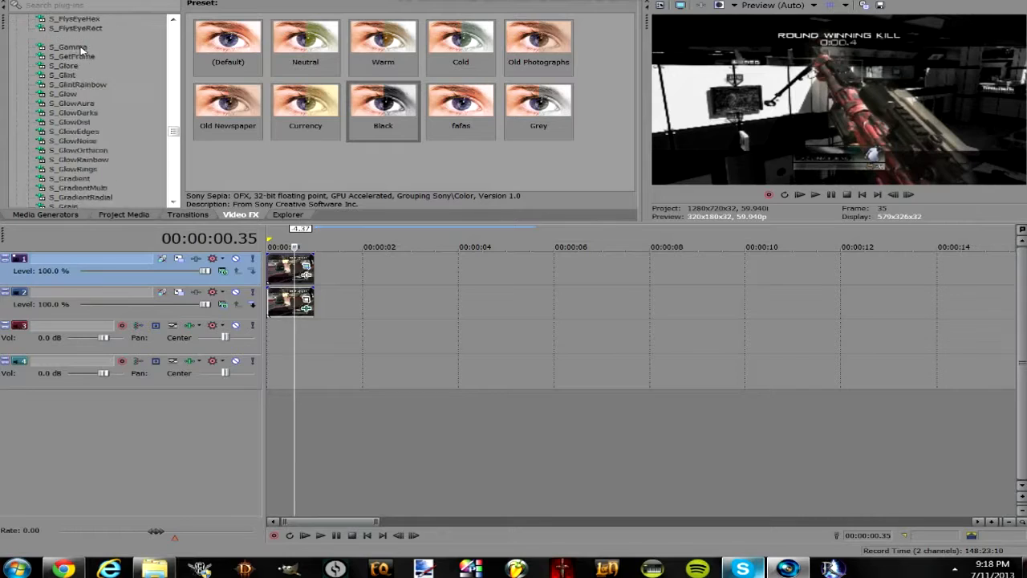
scroll(80, 50, up, 5)
scroll(80, 50, up, 5)
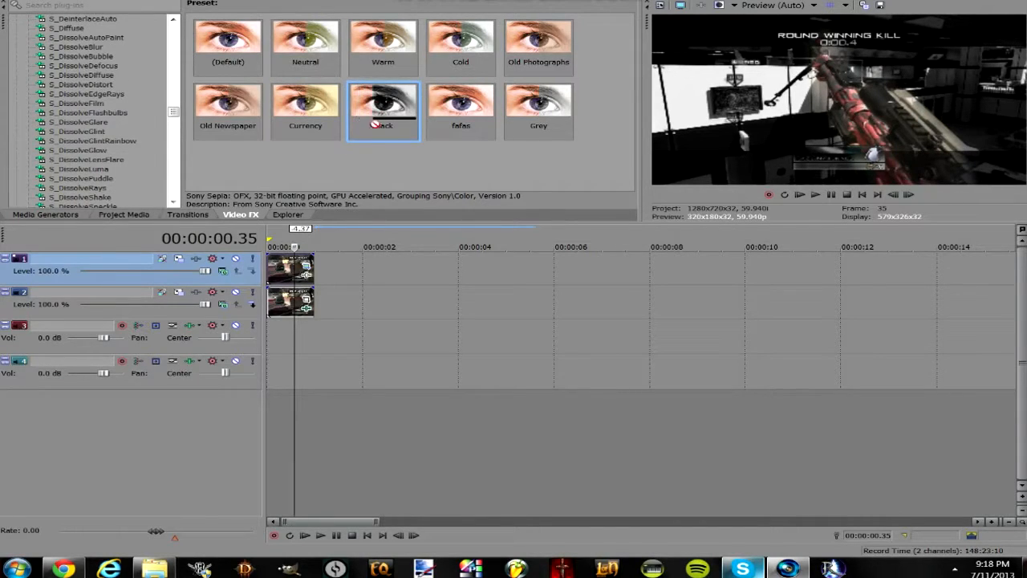
Apply the Sepia Black preset to the gameplay clip, close the settings and replay it.
drag(285, 267, 286, 267)
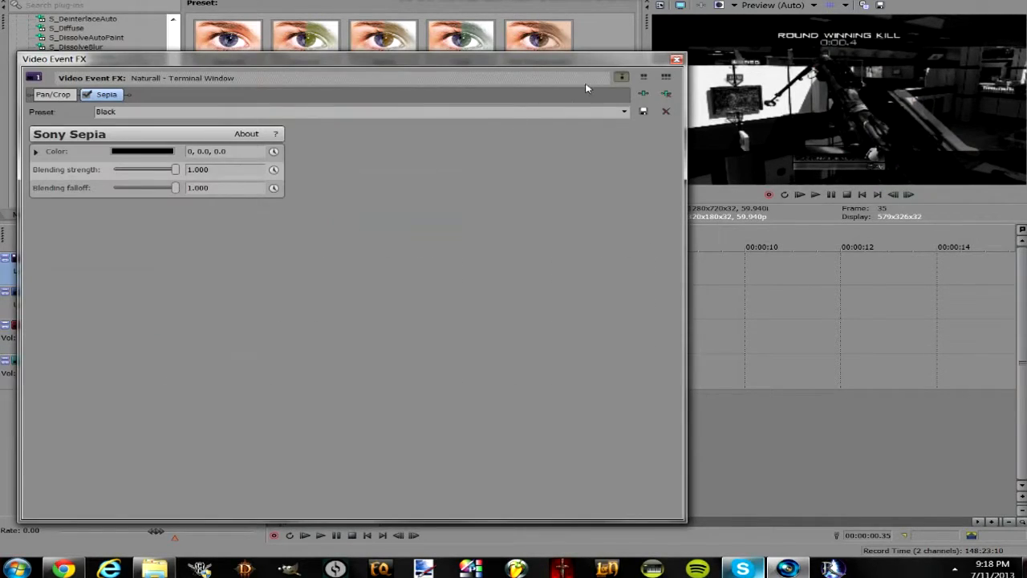
click(675, 59)
click(272, 267)
key(space)
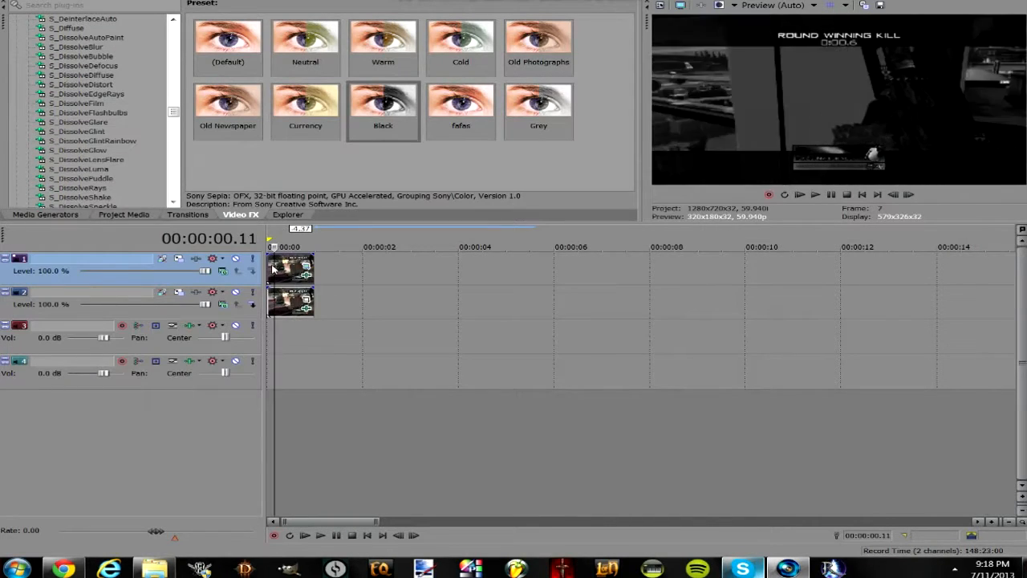
scroll(23, 83, up, 5)
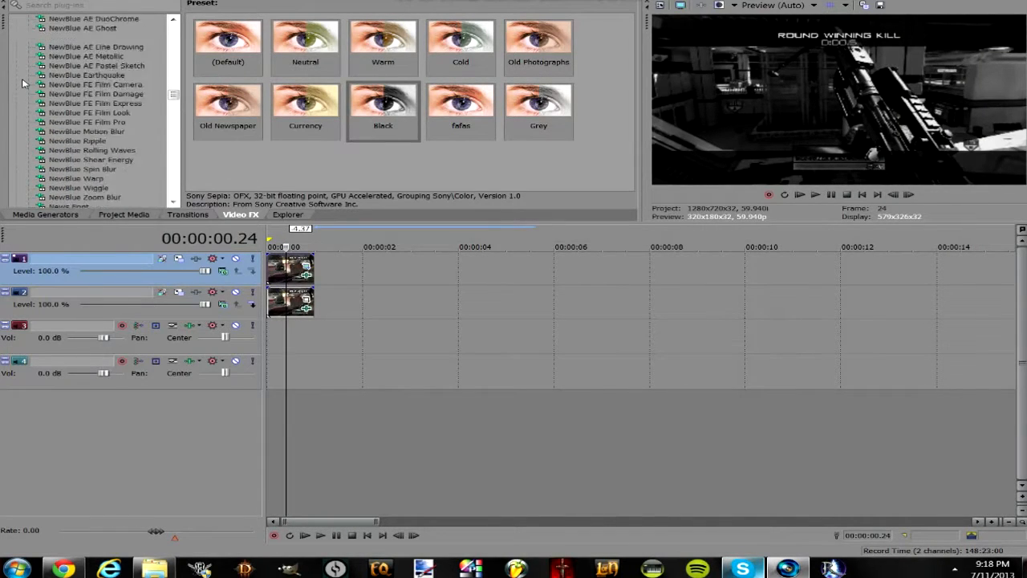
scroll(23, 83, up, 5)
scroll(23, 82, up, 5)
scroll(23, 83, up, 3)
Apply the Color Corrector HOW PINK! preset to the clip so the gun glows magenta.
click(78, 37)
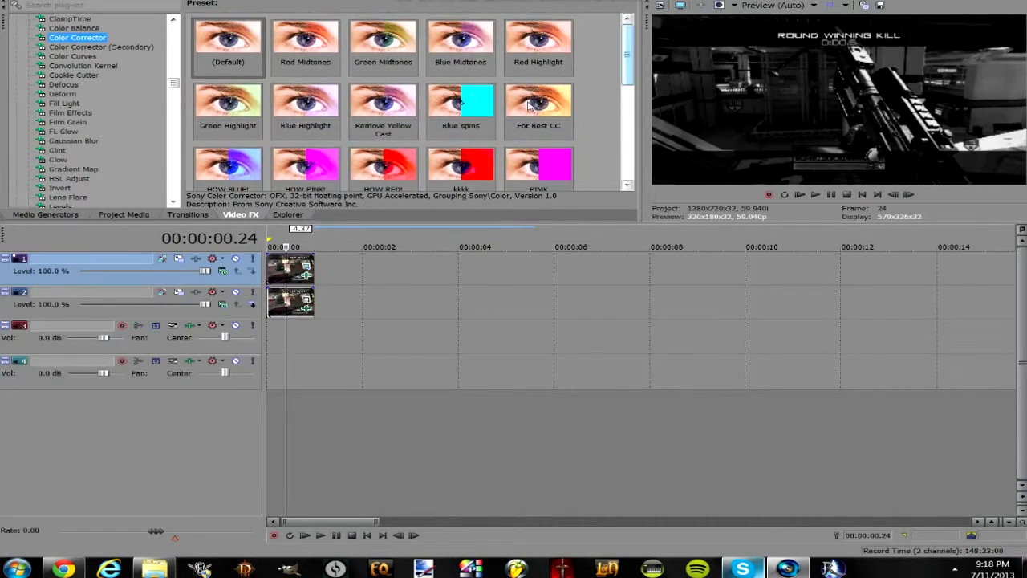
drag(305, 154, 293, 245)
drag(282, 281, 289, 277)
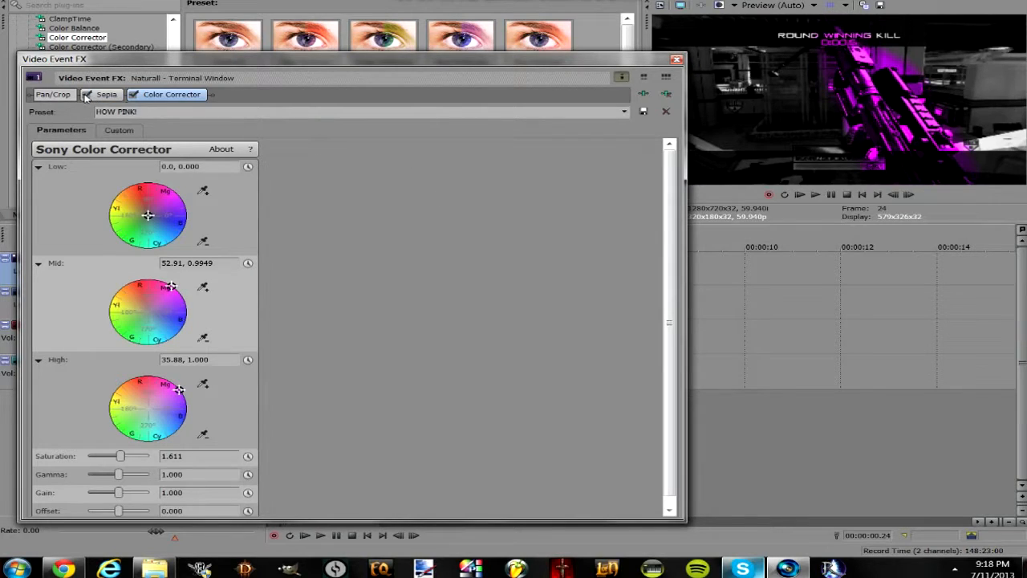
Toggle Sepia to compare, then remove it from the clip's effect chain and close the window.
click(86, 96)
click(85, 96)
click(95, 94)
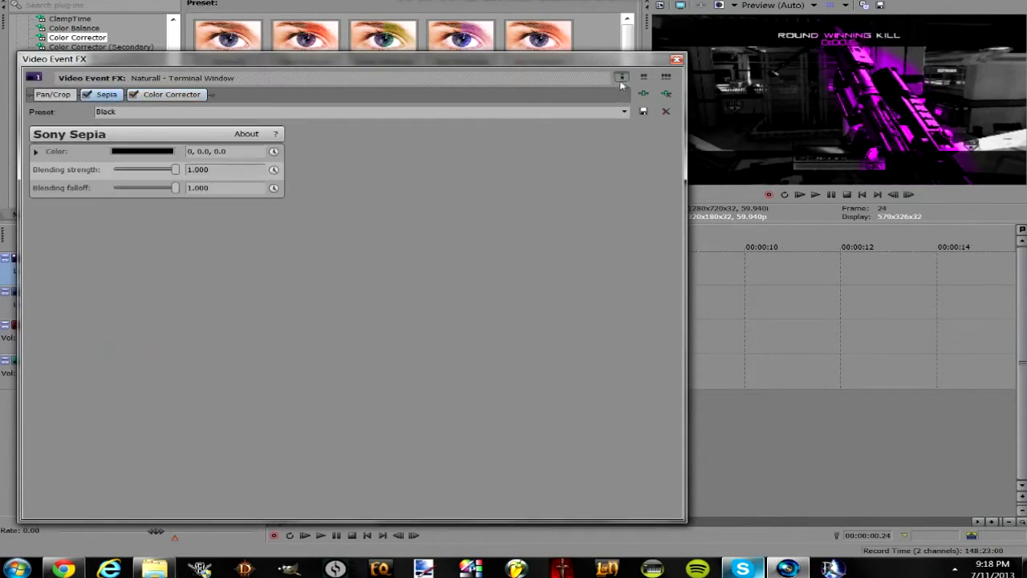
click(667, 94)
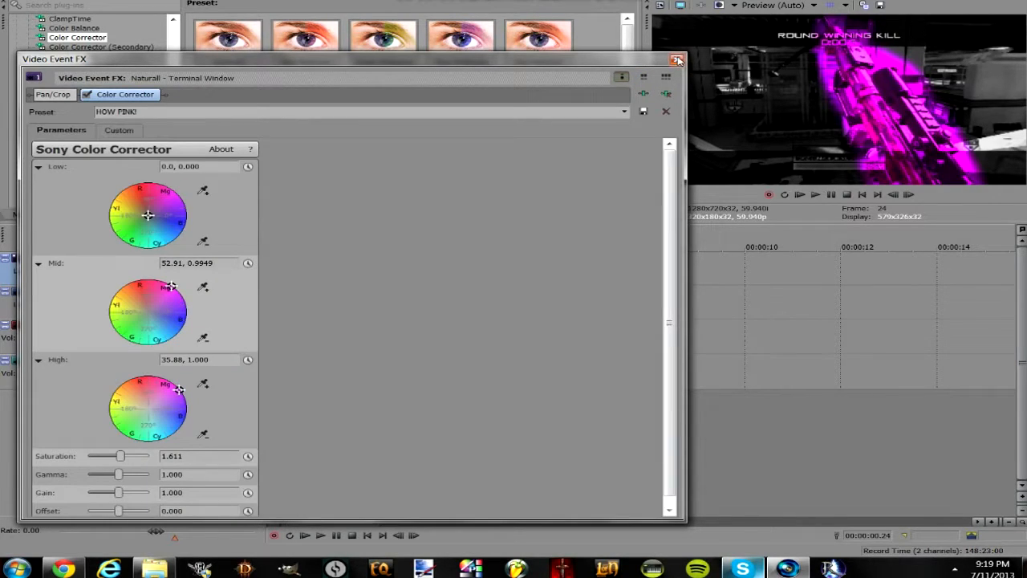
click(678, 60)
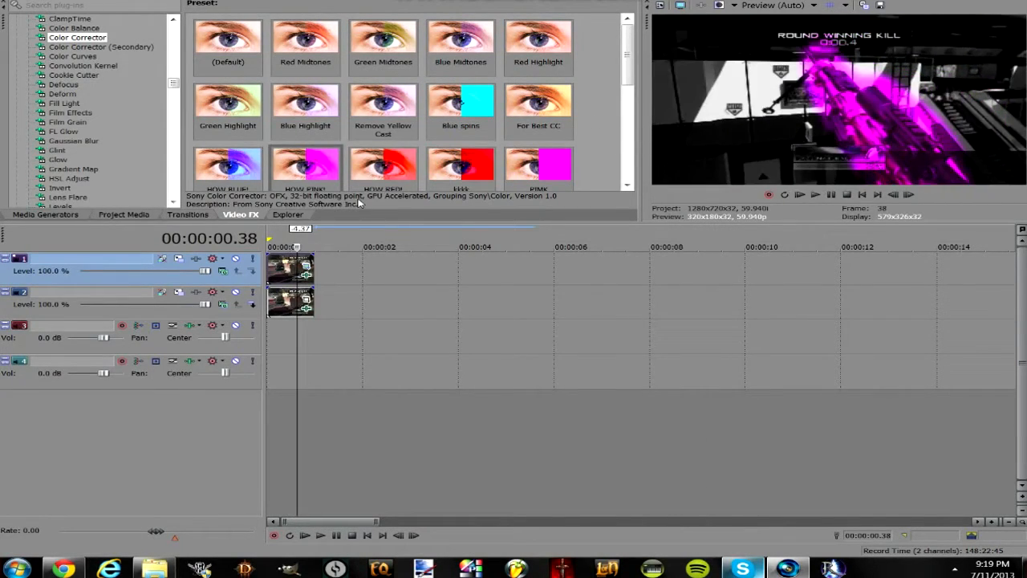
Mark a short loop region and set preview quality to Best (Full).
mouse_move(322, 261)
mouse_down()
mouse_move(334, 262)
mouse_move(267, 264)
mouse_up()
click(292, 267)
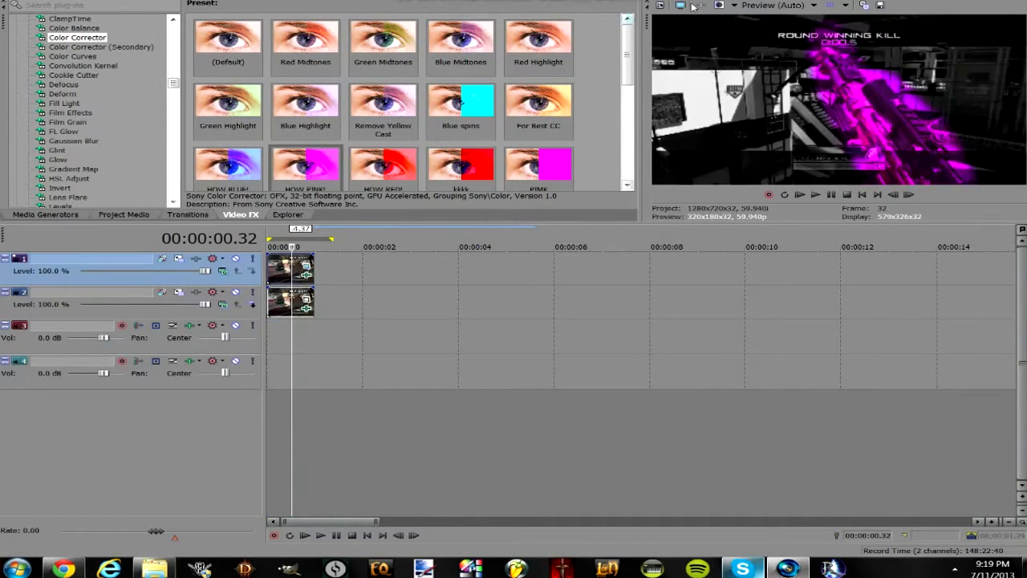
click(774, 6)
click(839, 72)
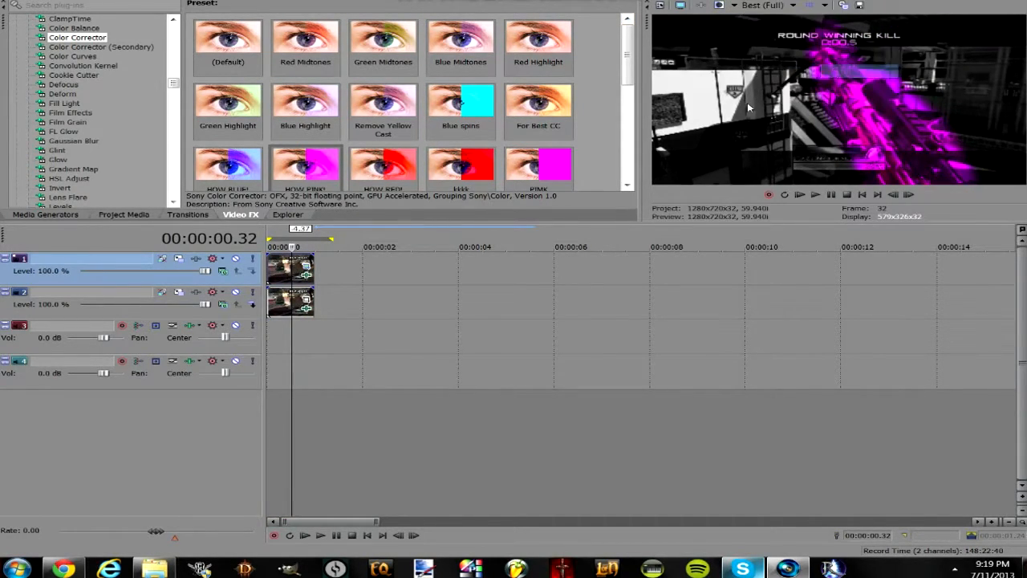
Return to Preview (Auto) quality, rewind to the start and play the looped section.
click(787, 11)
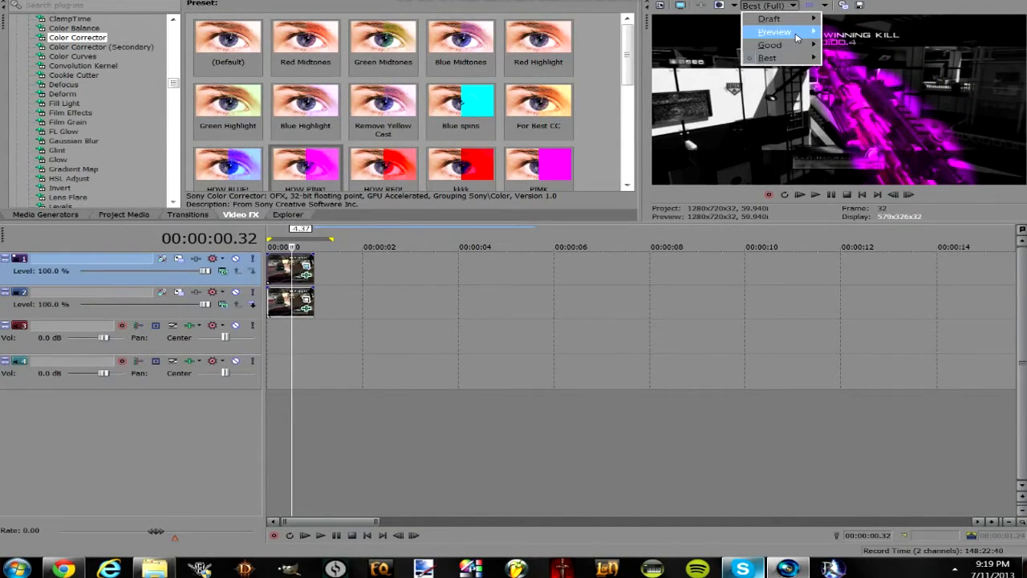
click(843, 32)
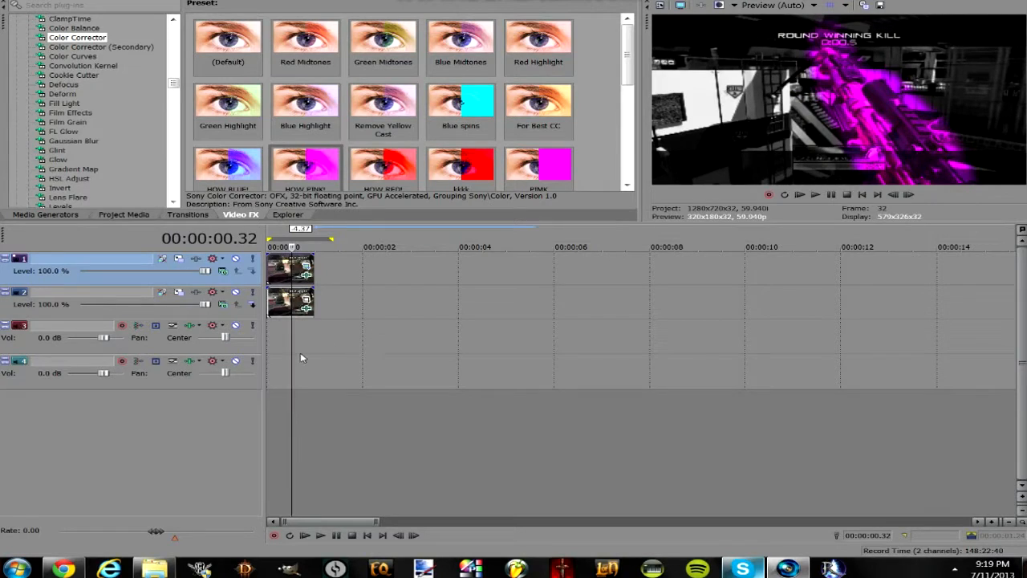
key(ctrl+Home)
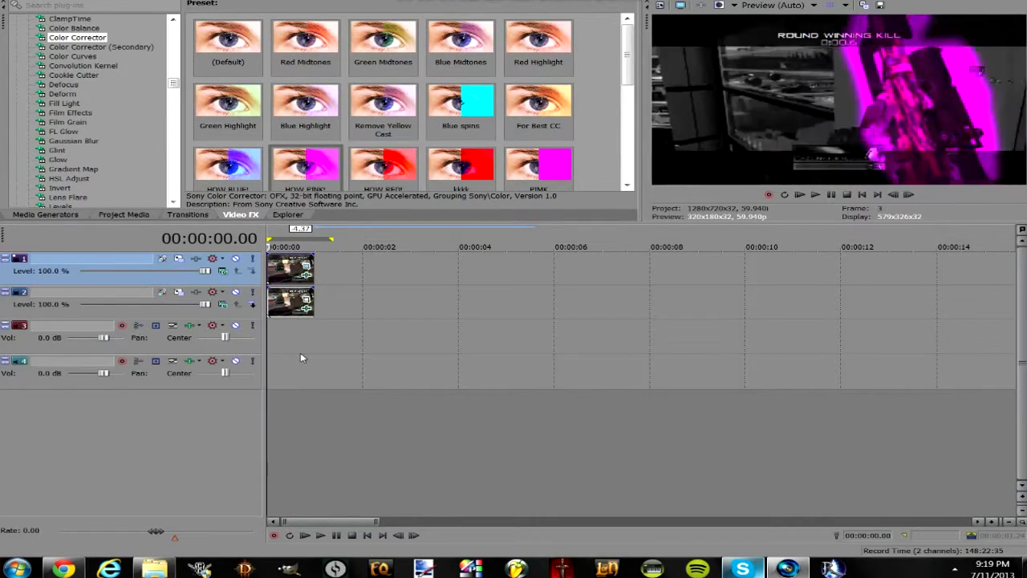
key(space)
key(space)
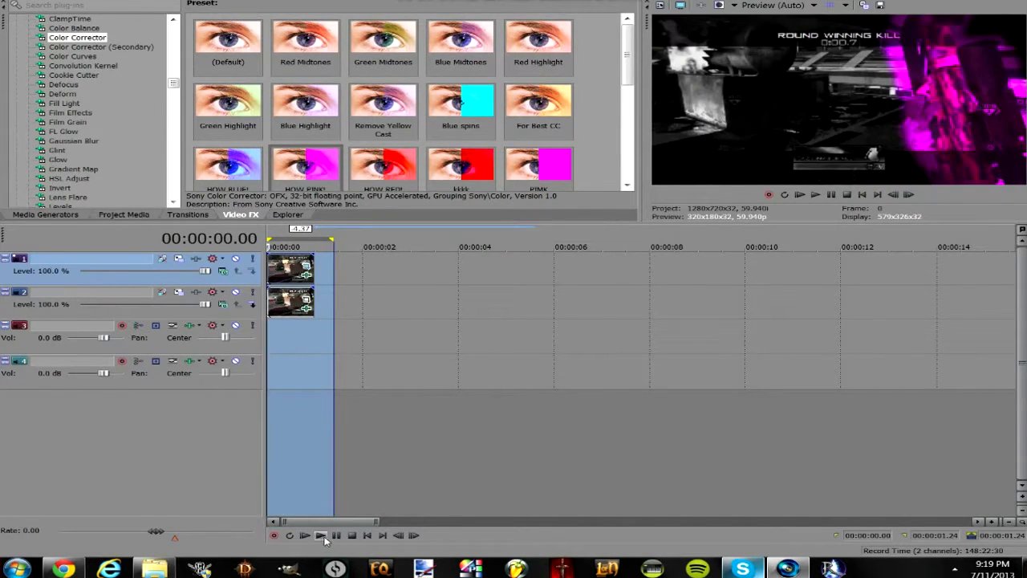
click(324, 539)
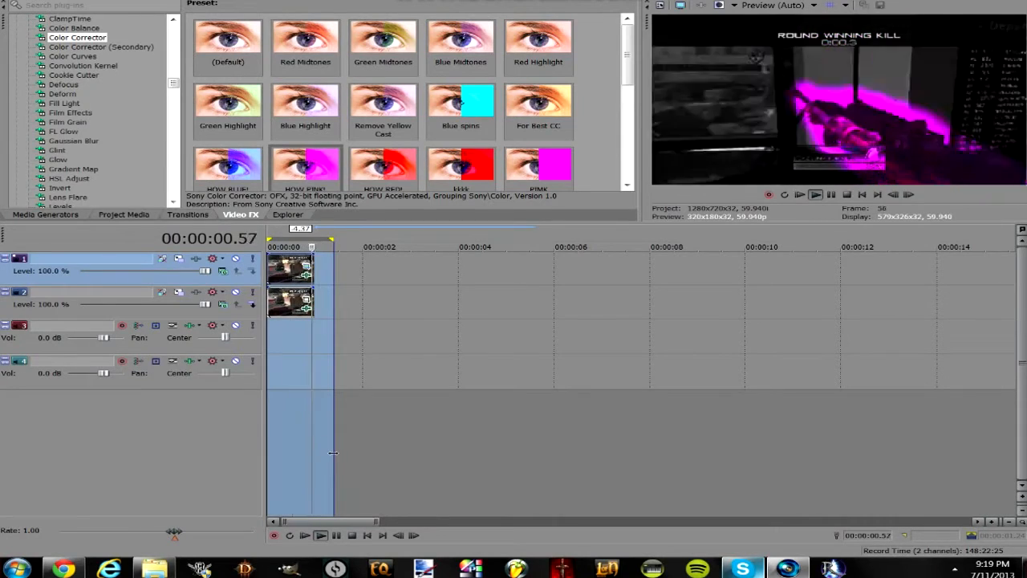
key(space)
click(281, 417)
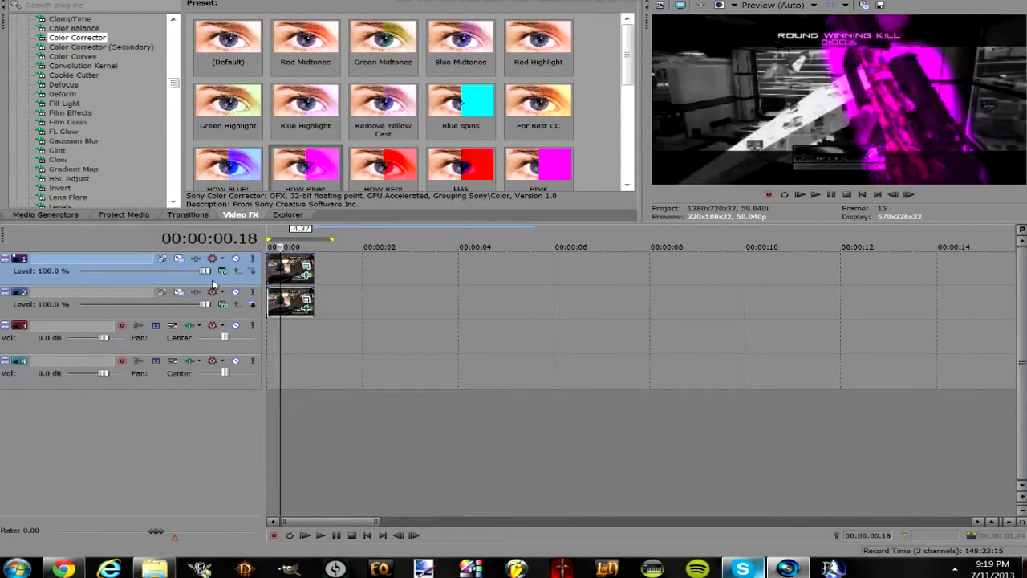
key(space)
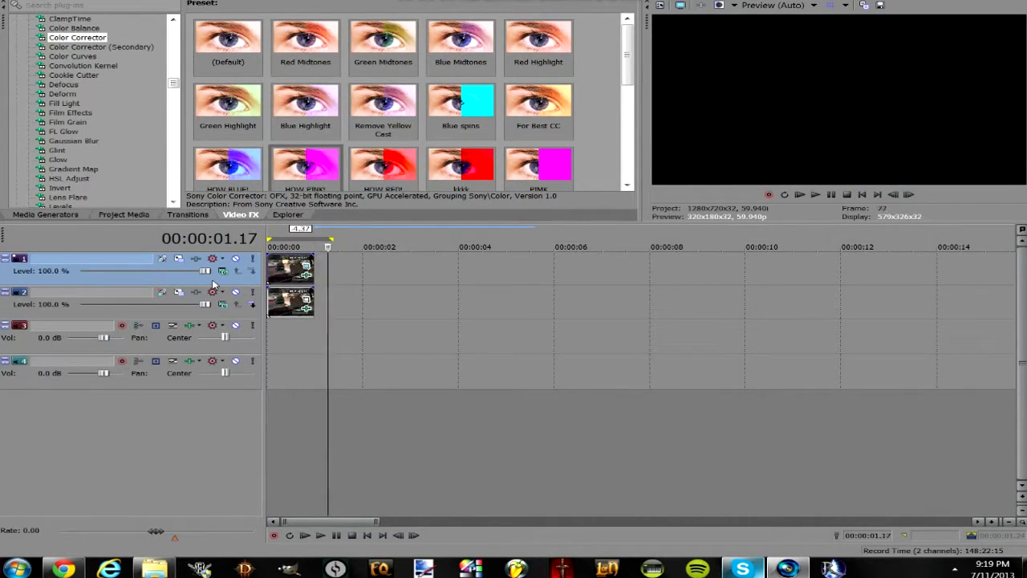
click(272, 260)
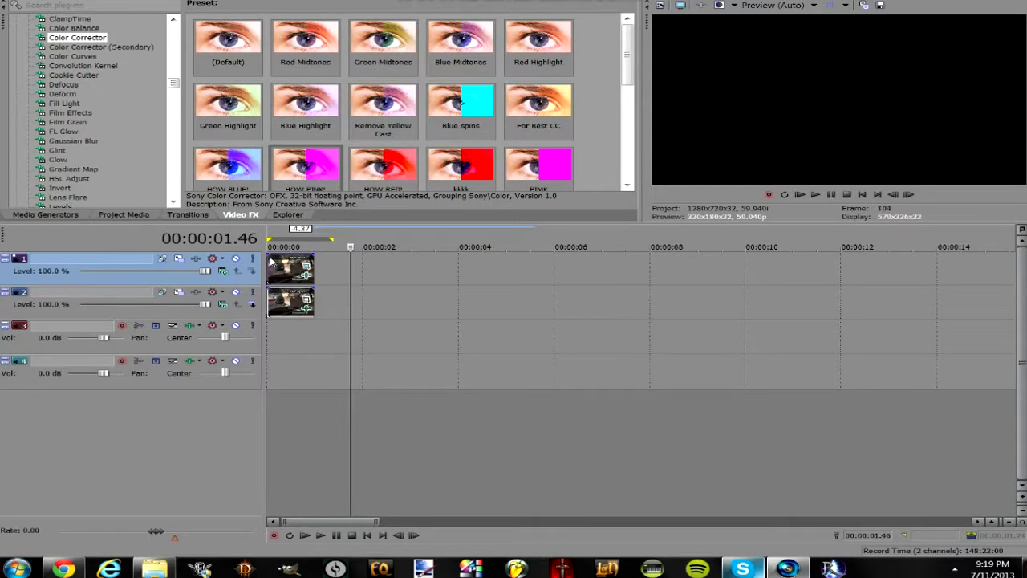
click(273, 261)
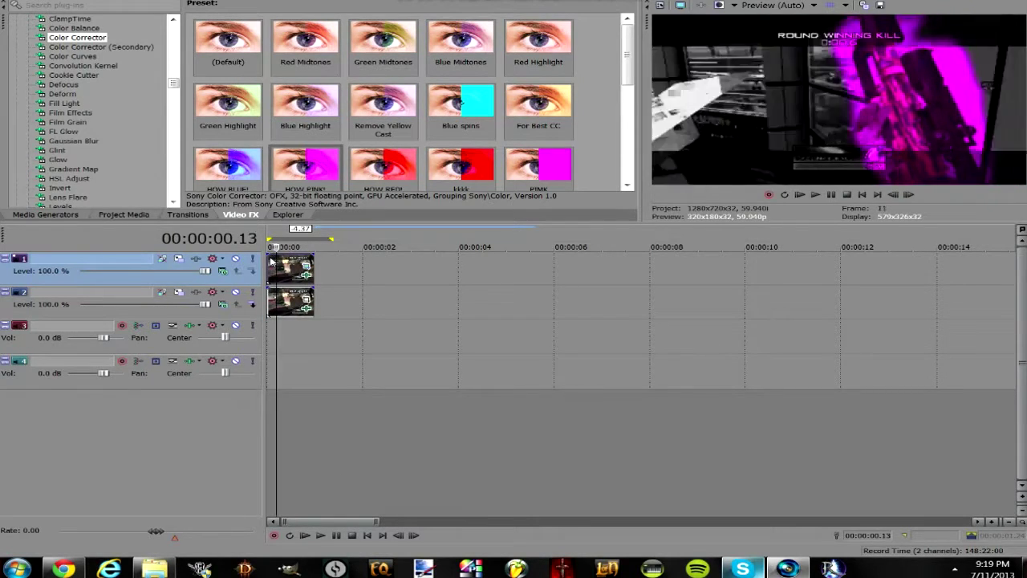
click(278, 362)
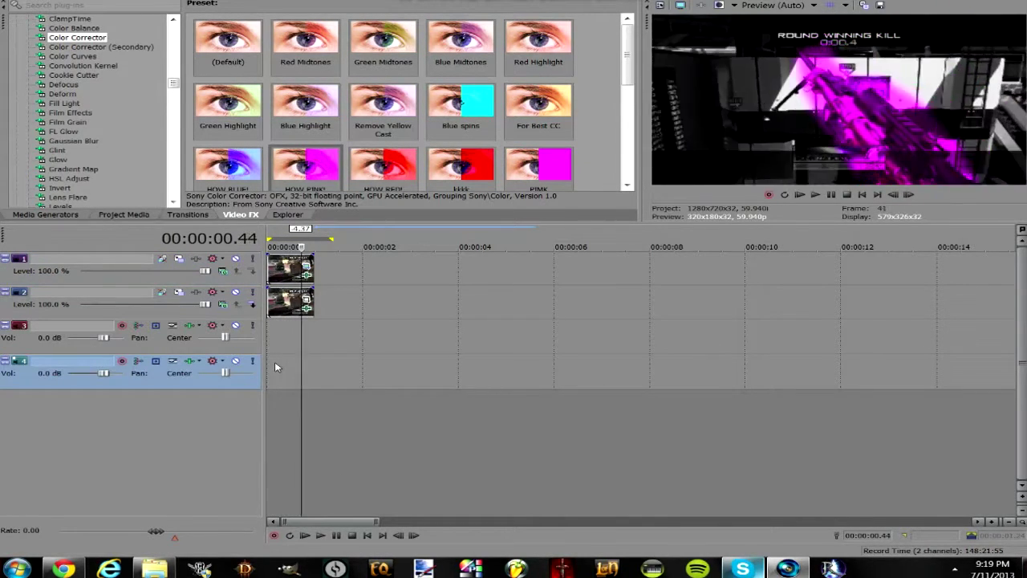
click(275, 367)
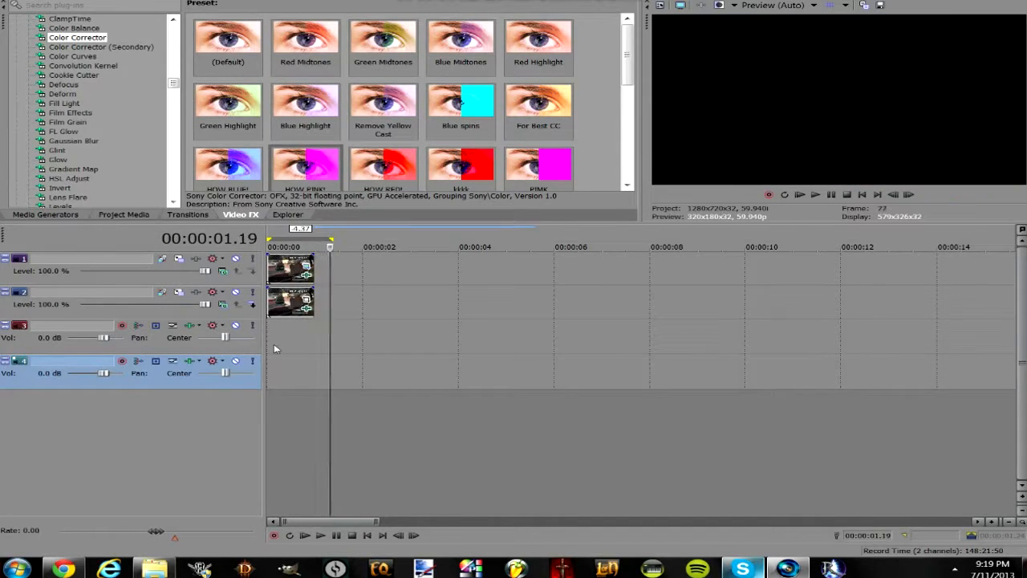
click(273, 348)
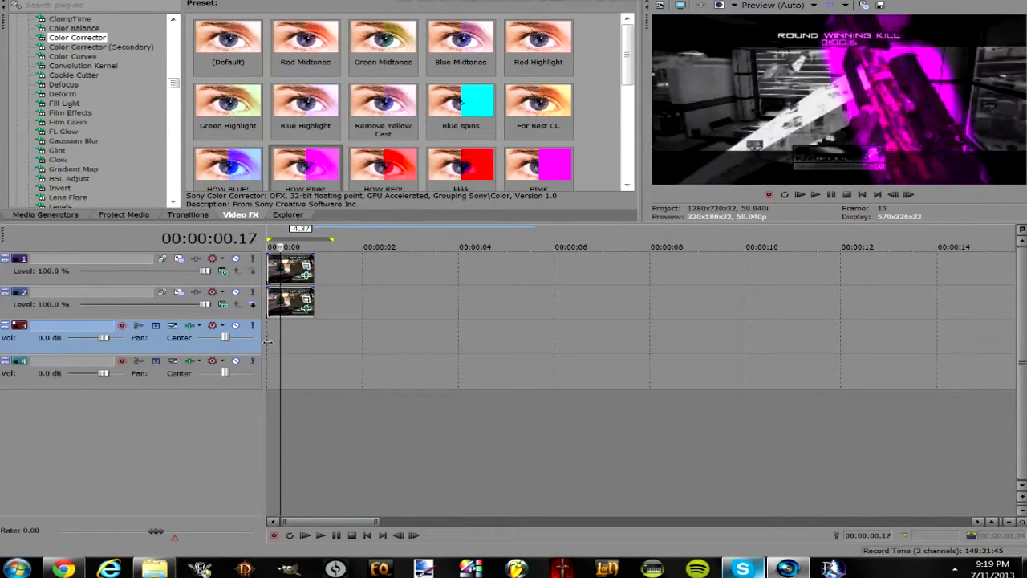
key(Return)
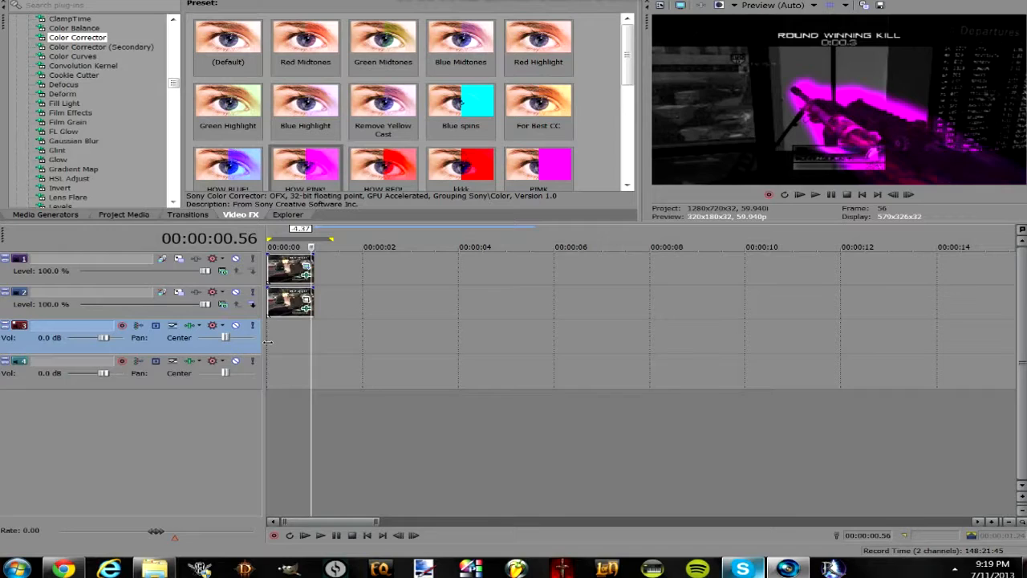